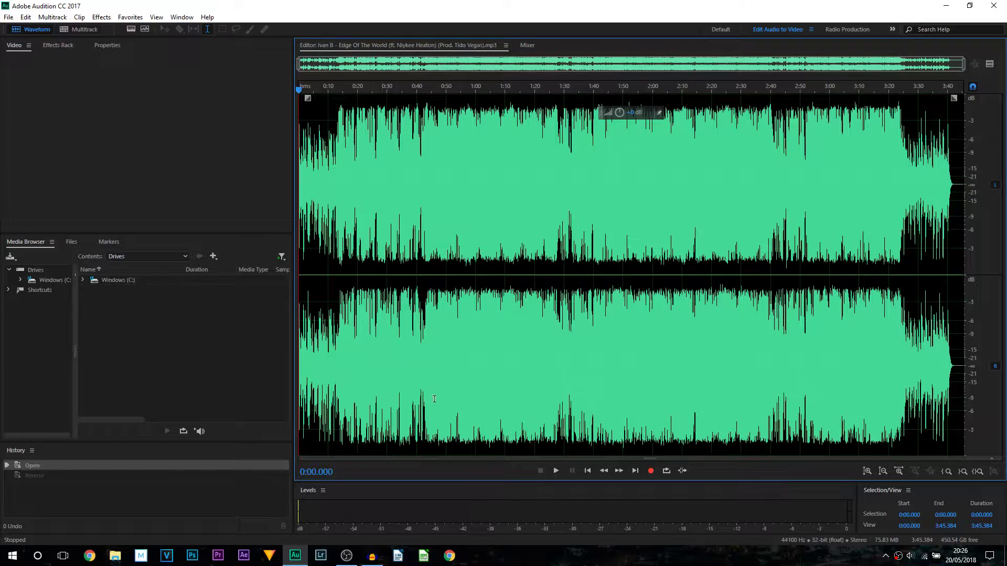
Step: Preview the song by playing it briefly from 0:41
{"action": "scroll", "coordinate": [793, 82], "scroll_direction": "up", "scroll_amount": 3}
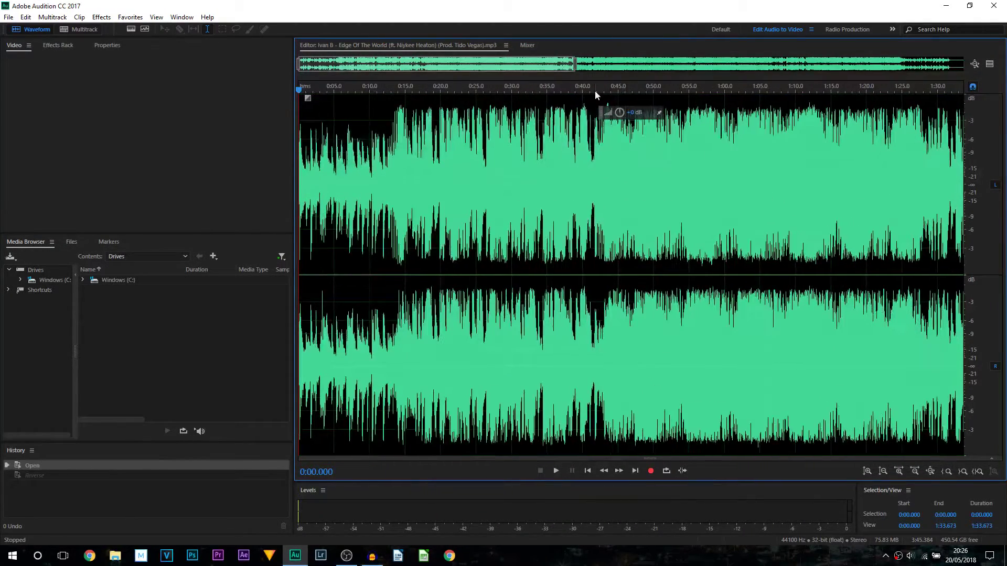
{"action": "left_click", "coordinate": [590, 90]}
{"action": "key", "text": "space"}
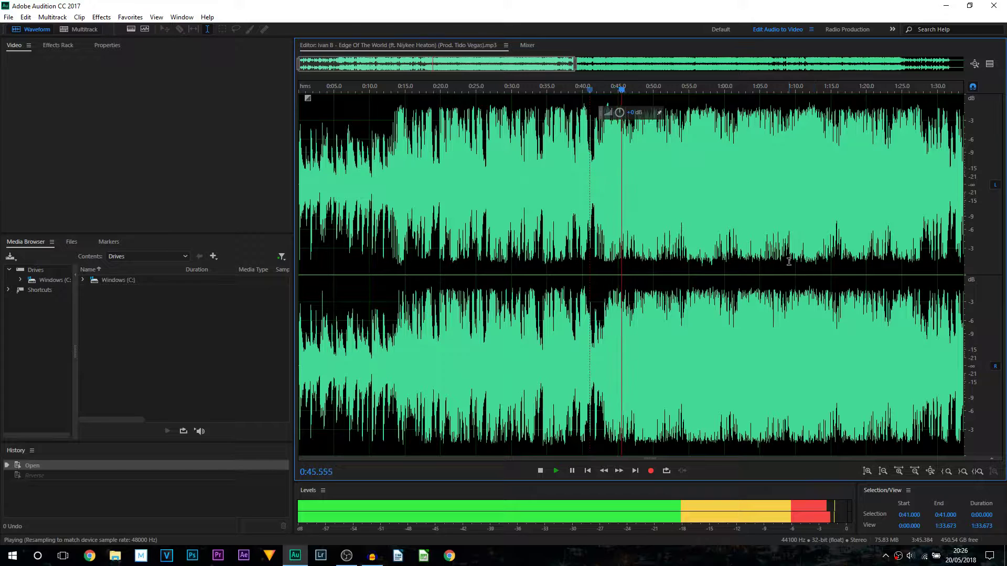
{"action": "key", "text": "space"}
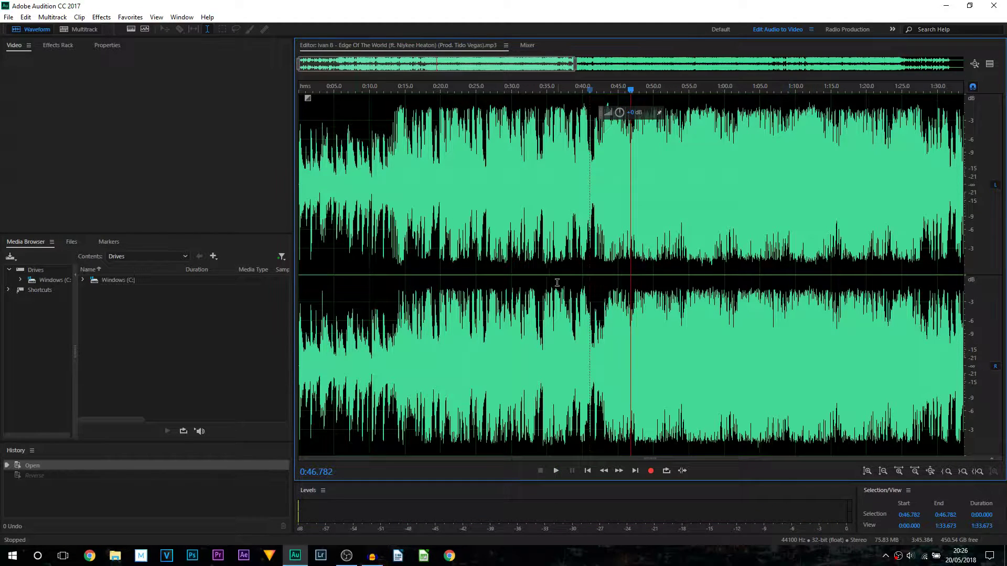
Step: Select the whole 3:45 song with Ctrl+A and apply Effects > Reverse to it
{"action": "left_click", "coordinate": [368, 180]}
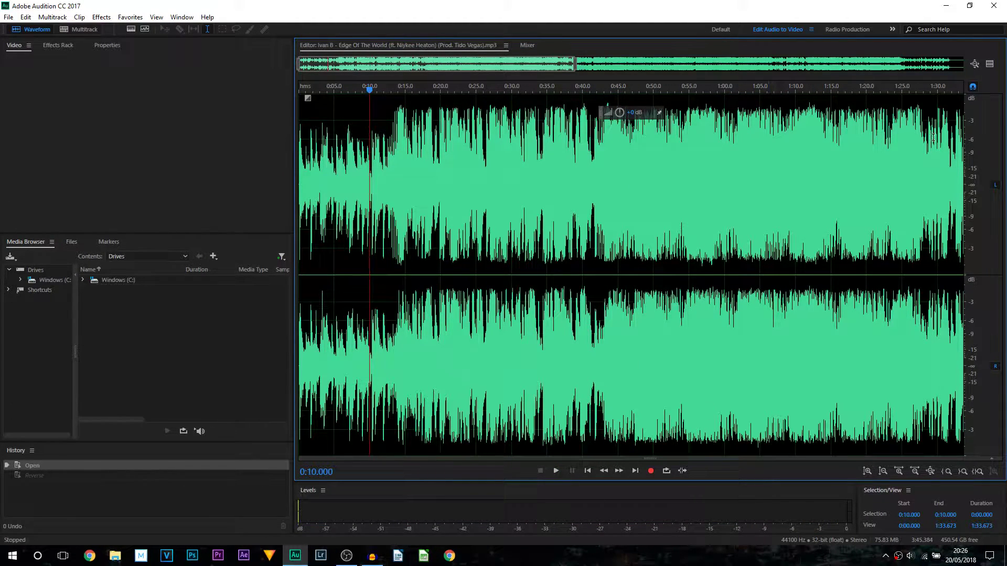
{"action": "left_click_drag", "start_coordinate": [575, 65], "coordinate": [963, 65]}
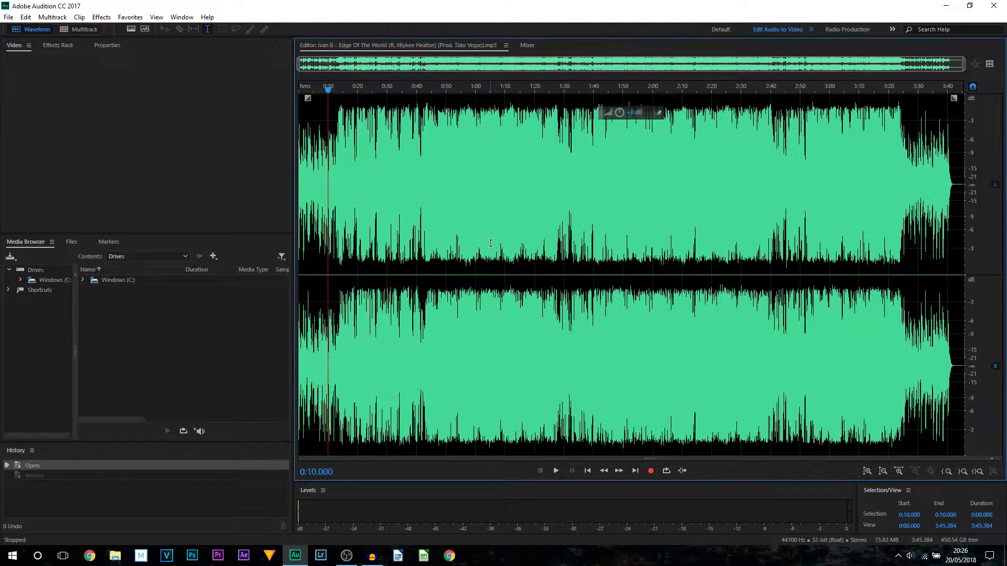
{"action": "key", "text": "ctrl+a"}
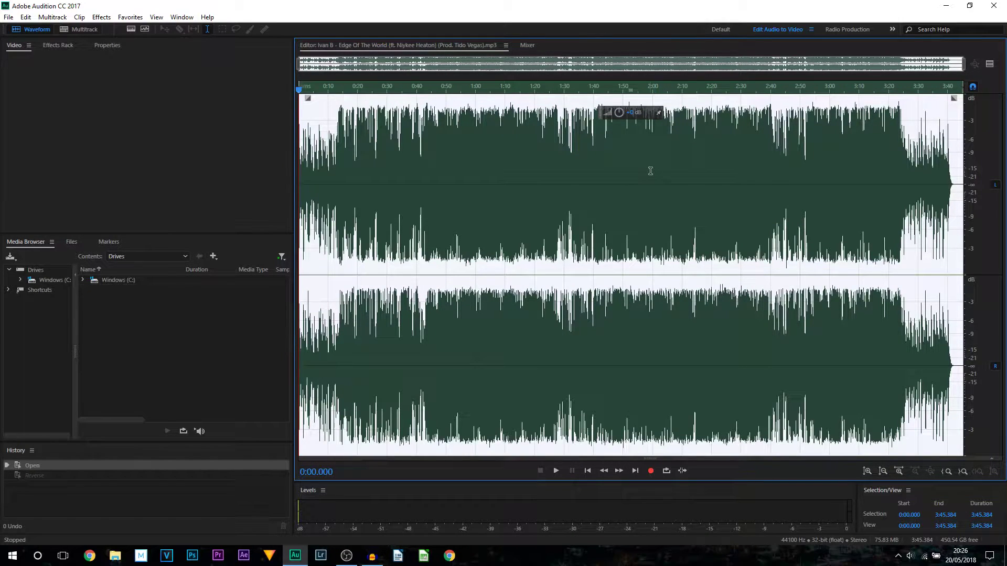
{"action": "left_click", "coordinate": [102, 17]}
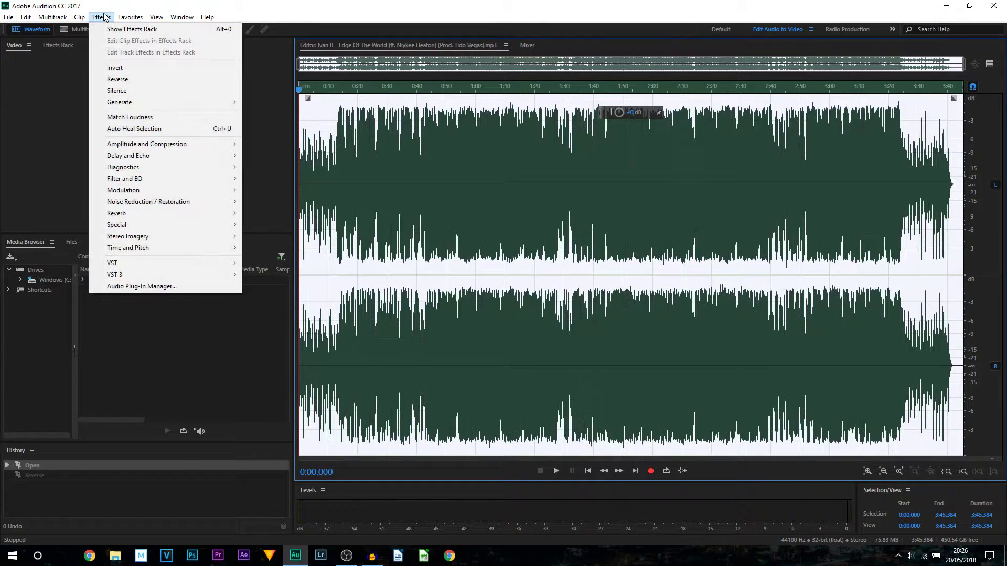
{"action": "left_click", "coordinate": [149, 84]}
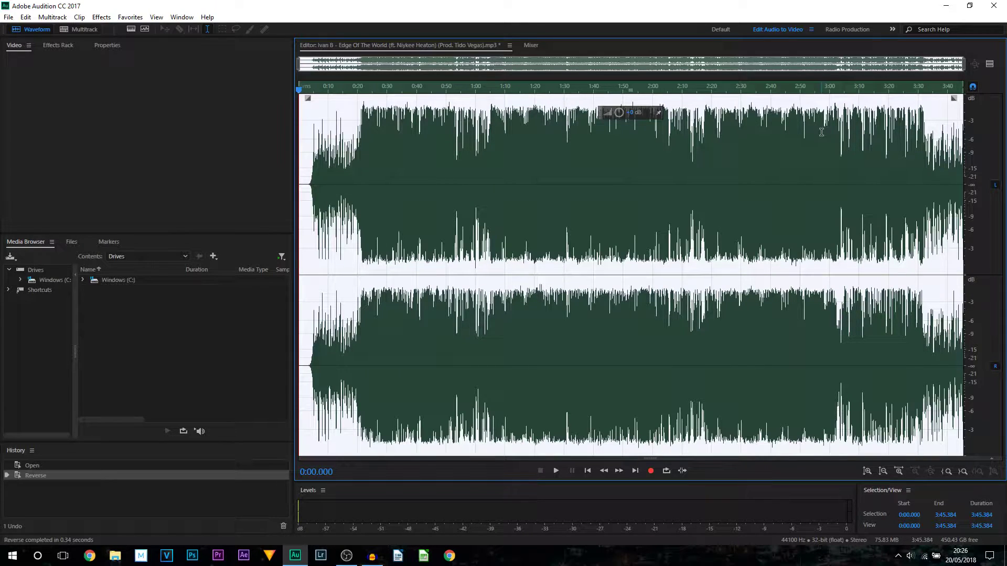
Step: Zoom in on the ending, then play the reversed song from 1:16
{"action": "left_click_drag", "start_coordinate": [313, 68], "coordinate": [718, 78]}
{"action": "double_click", "coordinate": [709, 63]}
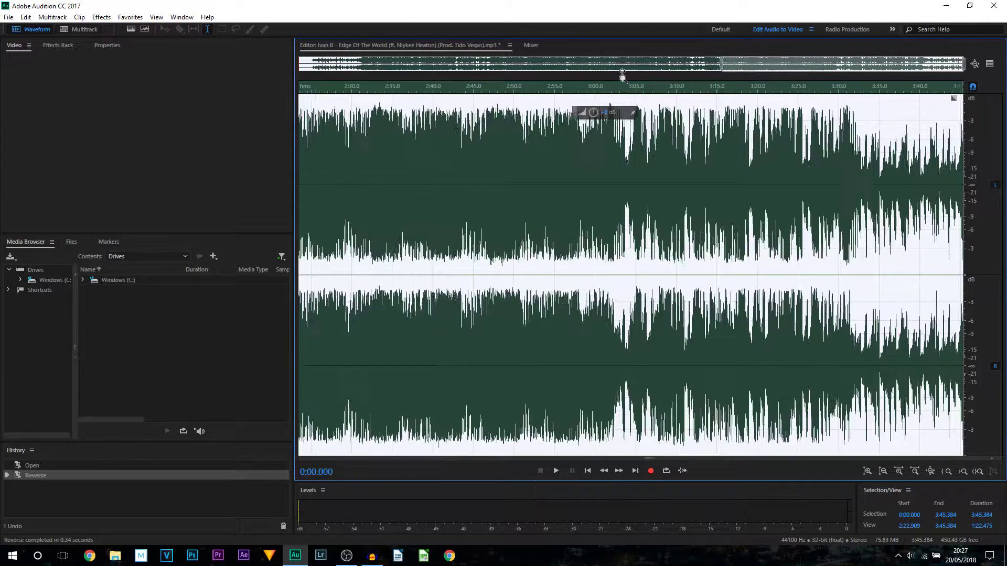
{"action": "left_click", "coordinate": [314, 93]}
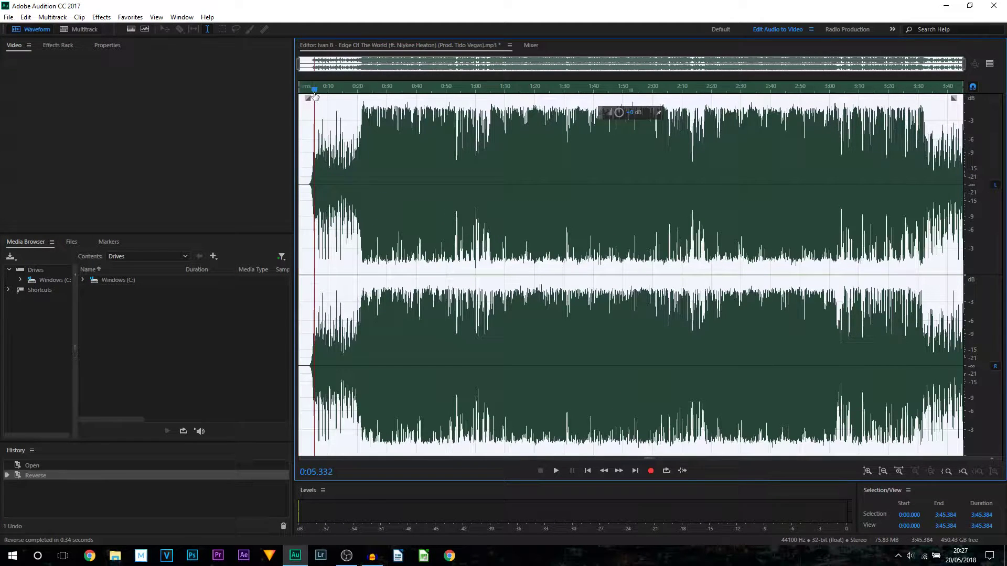
{"action": "left_click", "coordinate": [526, 89]}
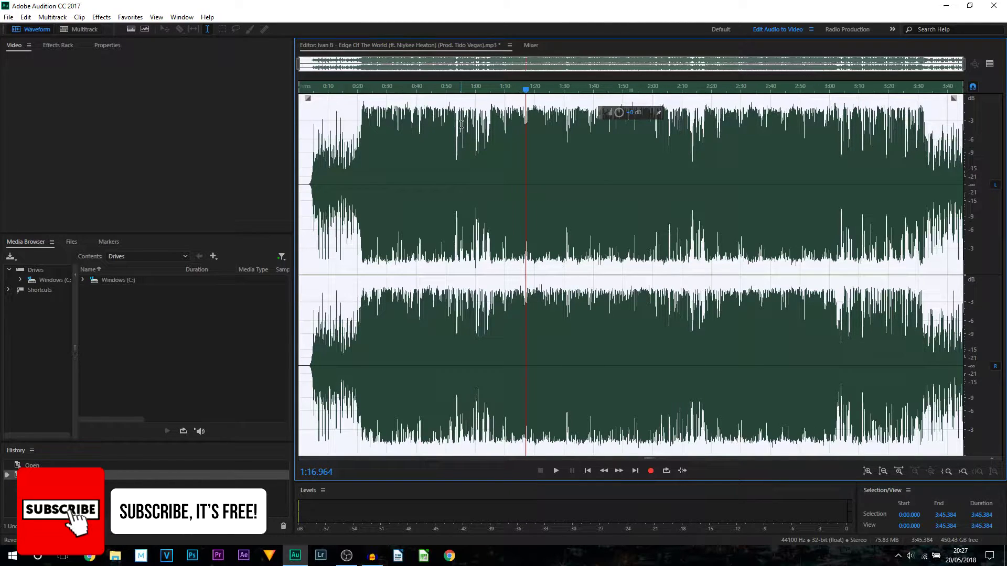
{"action": "key", "text": "space"}
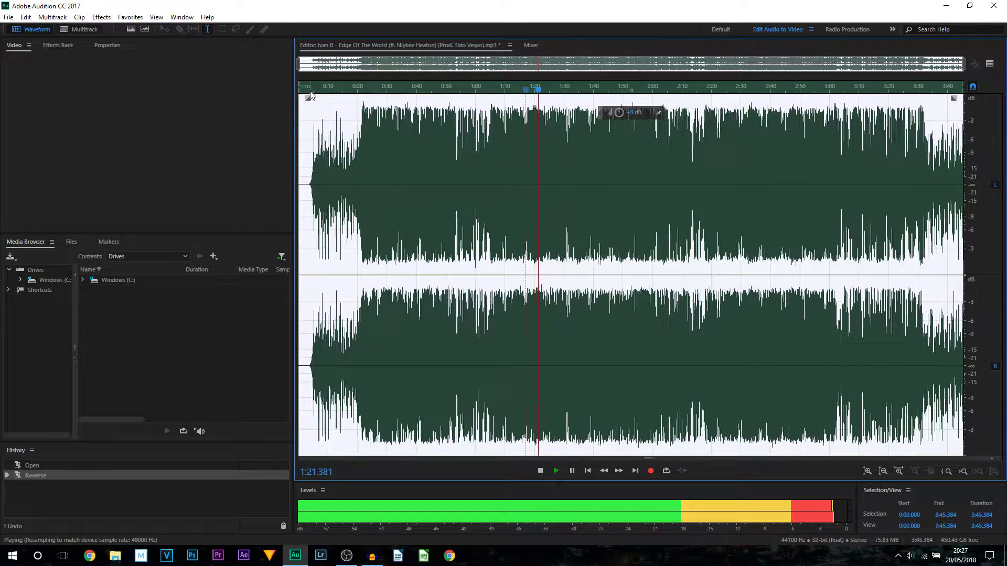
Step: Play the reversed song from 0:18, then undo the Reverse with Ctrl+Z
{"action": "left_click", "coordinate": [355, 87]}
{"action": "key", "text": "space"}
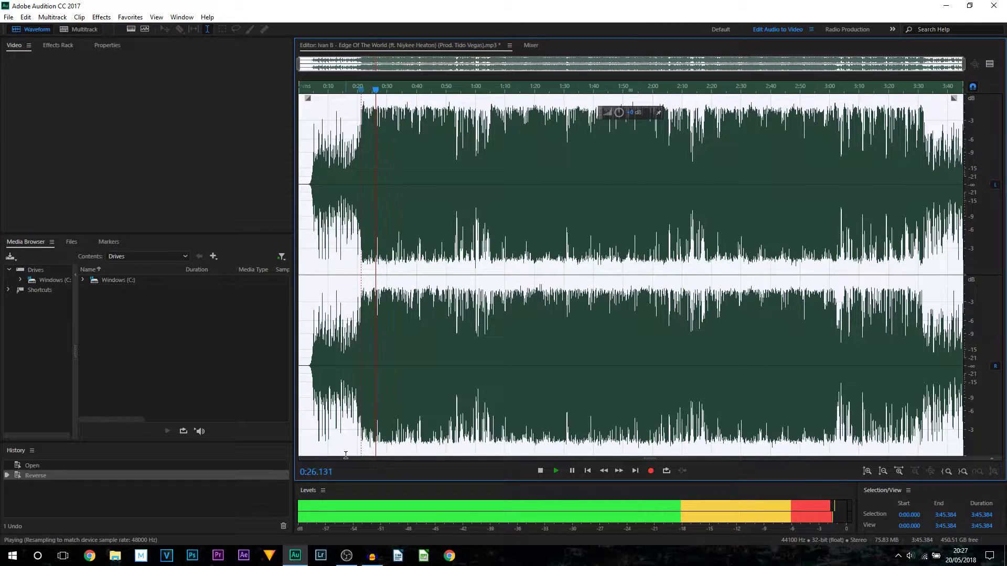
{"action": "key", "text": "space"}
{"action": "left_click", "coordinate": [471, 328]}
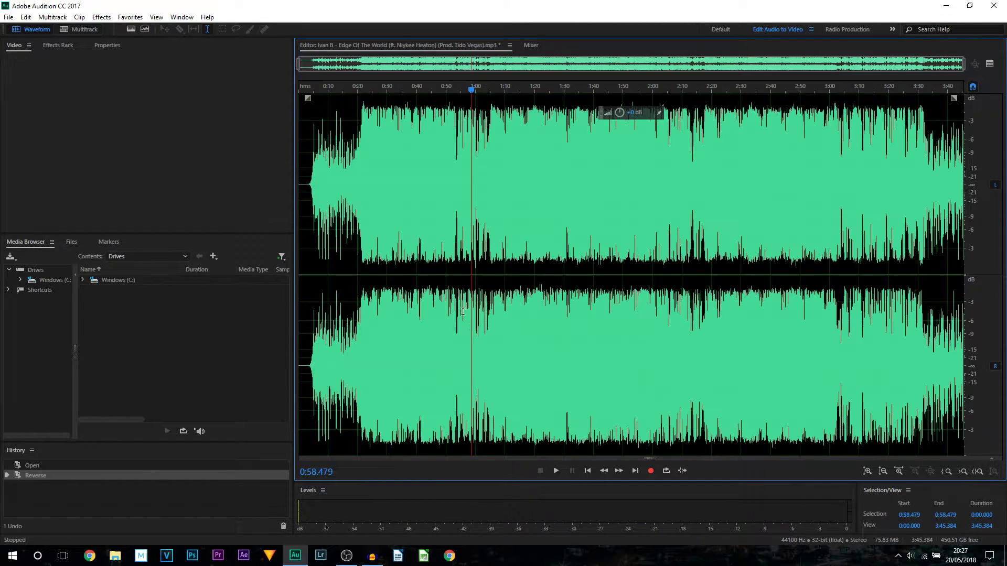
{"action": "key", "text": "ctrl+z"}
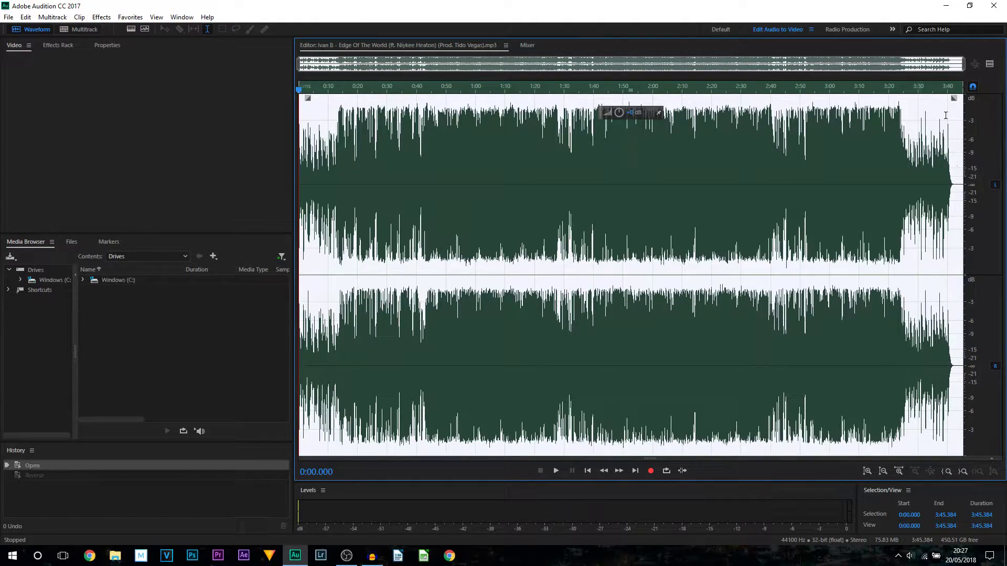
Step: Play the original song from the start, then select the range 0:03.240 to 0:10.000
{"action": "left_click_drag", "start_coordinate": [961, 64], "coordinate": [600, 79]}
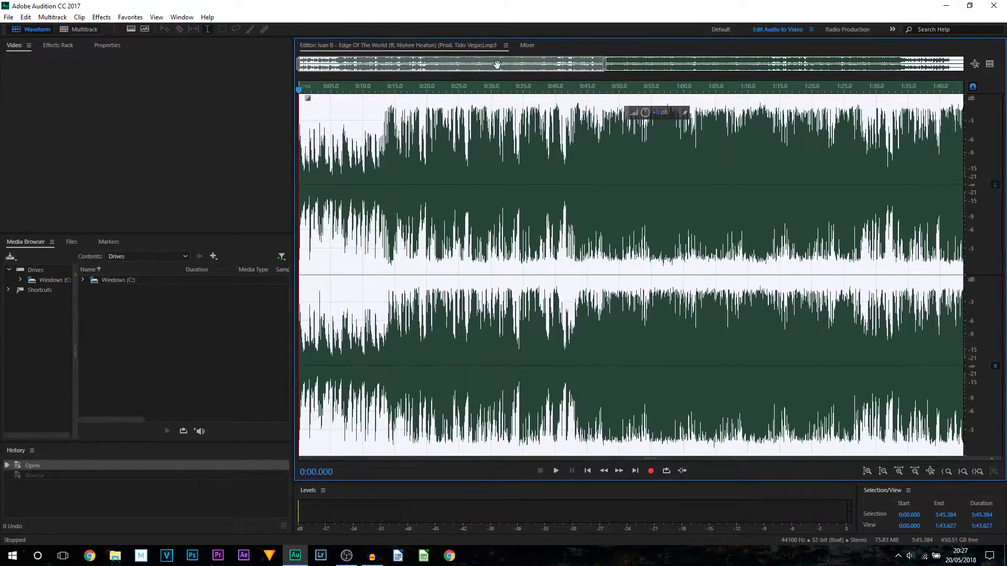
{"action": "left_click_drag", "start_coordinate": [497, 64], "coordinate": [437, 68]}
{"action": "key", "text": "space"}
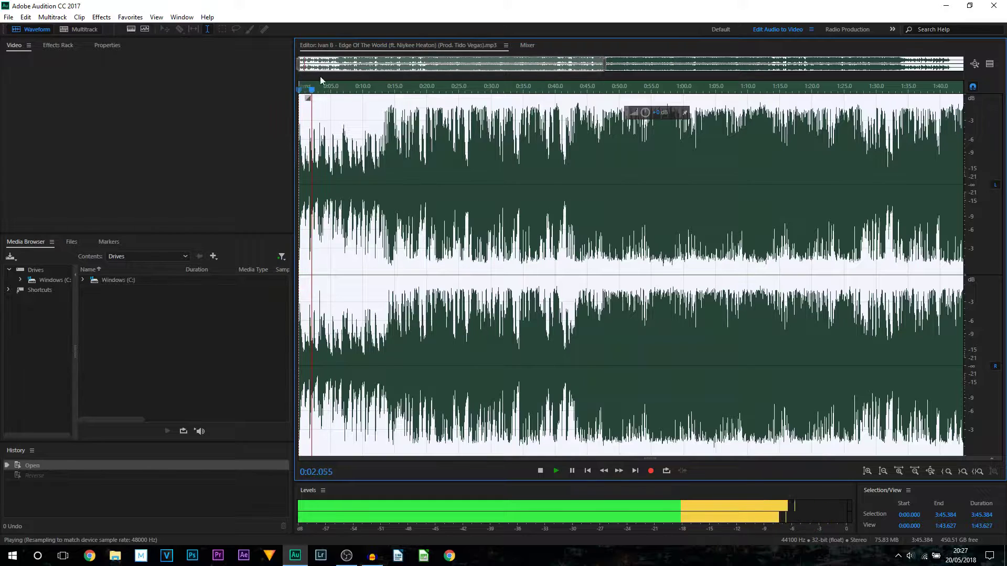
{"action": "key", "text": "space"}
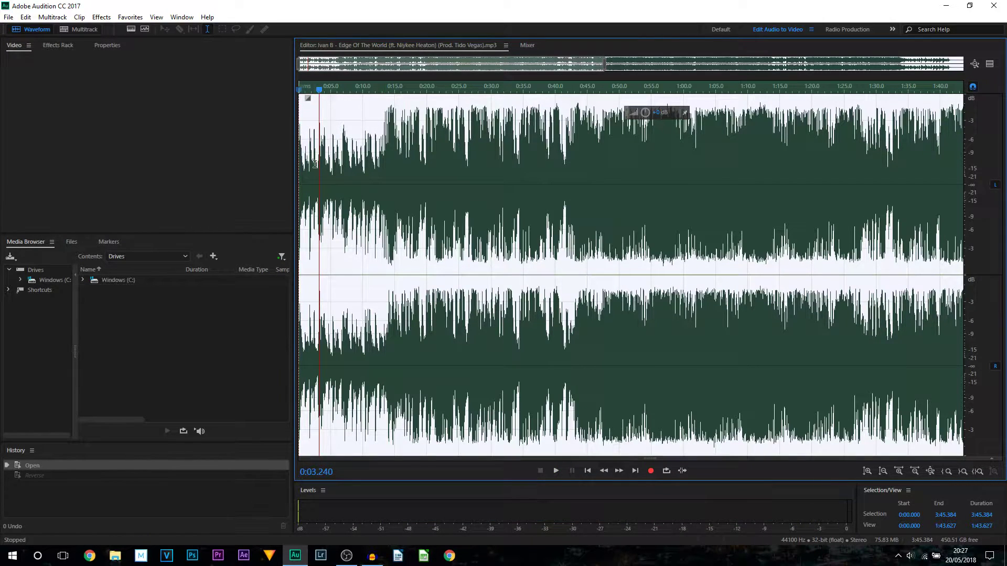
{"action": "left_click_drag", "start_coordinate": [319, 181], "coordinate": [363, 182]}
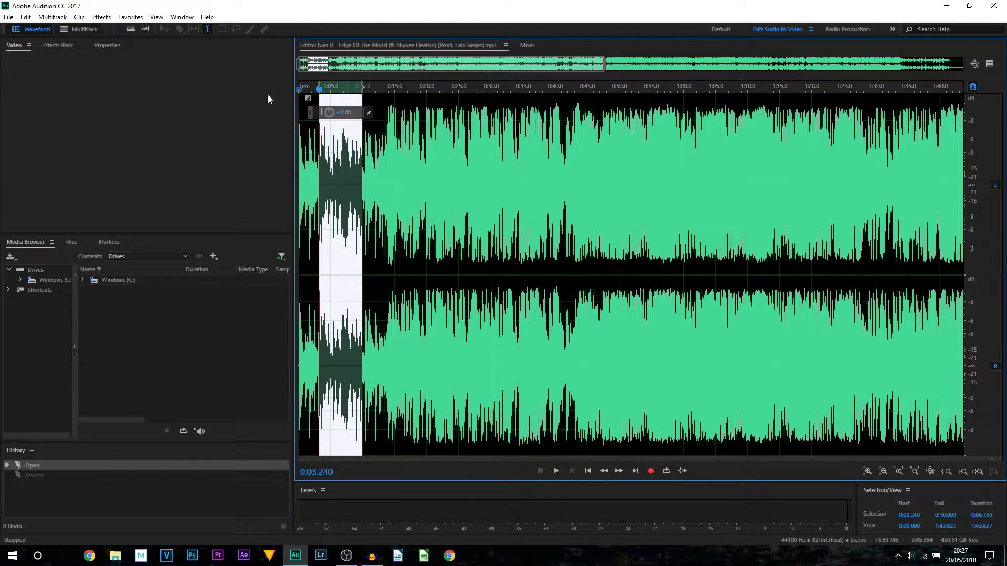
Step: Reverse just the 0:03.240–0:10.000 selection, deselect it, and return the playhead to 0:00
{"action": "left_click", "coordinate": [101, 16]}
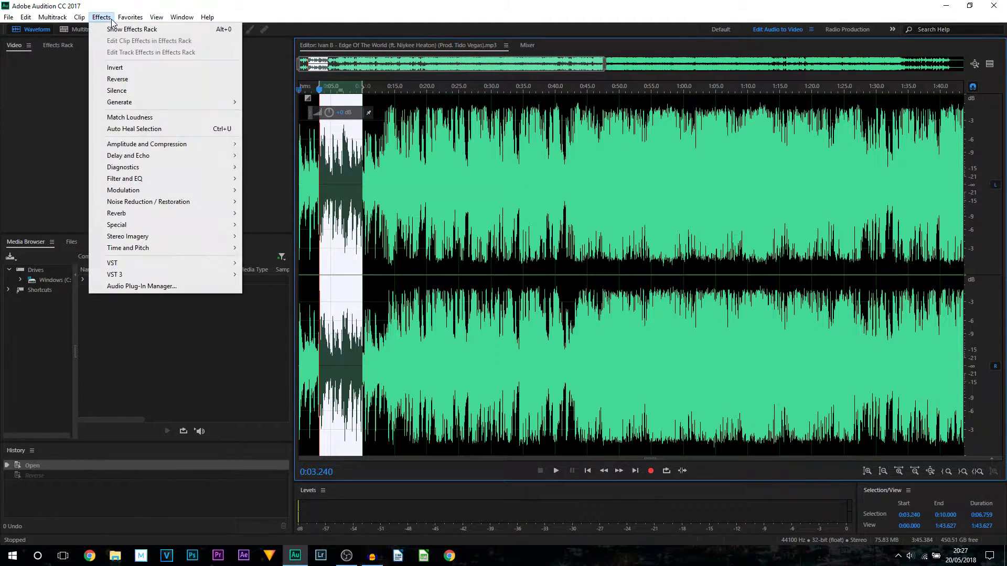
{"action": "left_click", "coordinate": [139, 84]}
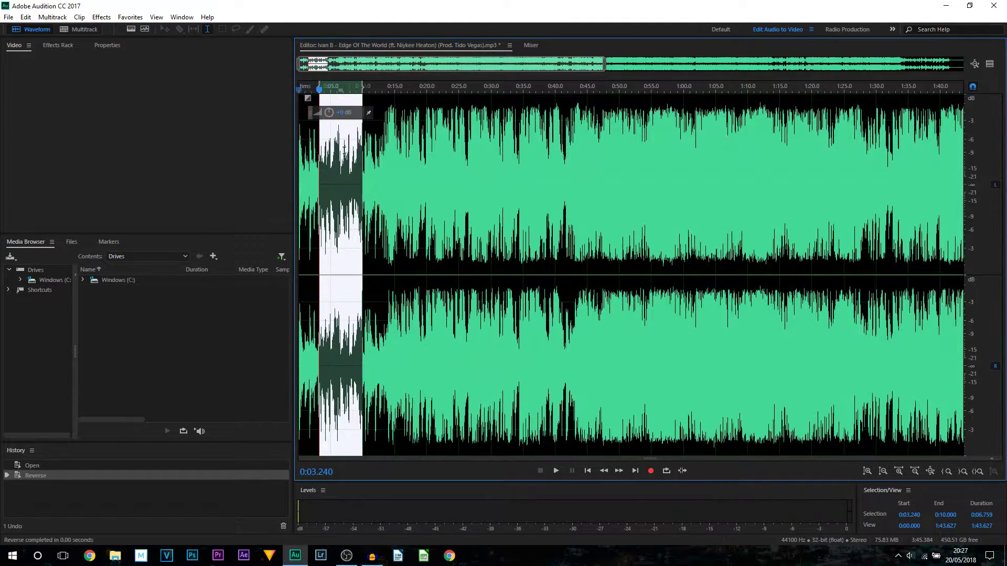
{"action": "left_click", "coordinate": [330, 167]}
{"action": "left_click_drag", "start_coordinate": [330, 97], "coordinate": [77, 86]}
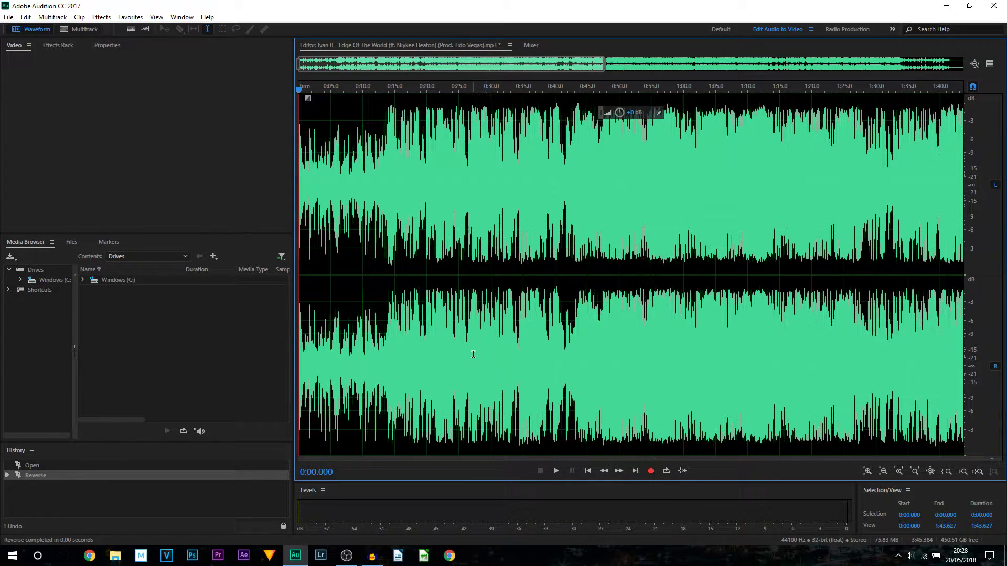
Step: Play the song, undo the section reversal, and try selections 0:03.432–0:12.177 and 0:55.818–1:08.076
{"action": "key", "text": "space"}
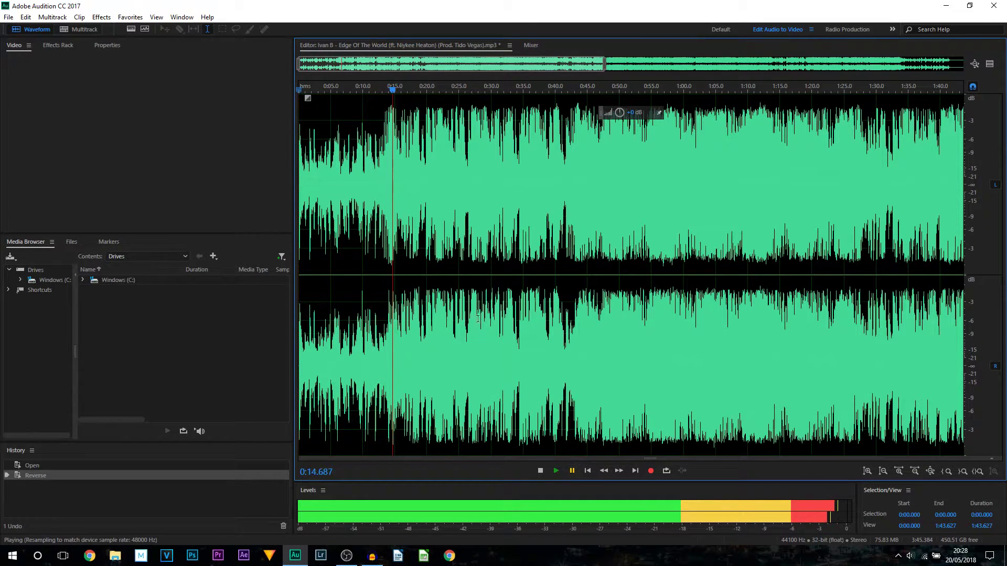
{"action": "key", "text": "ctrl+z"}
{"action": "left_click_drag", "start_coordinate": [321, 184], "coordinate": [376, 190]}
{"action": "left_click_drag", "start_coordinate": [657, 367], "coordinate": [735, 368]}
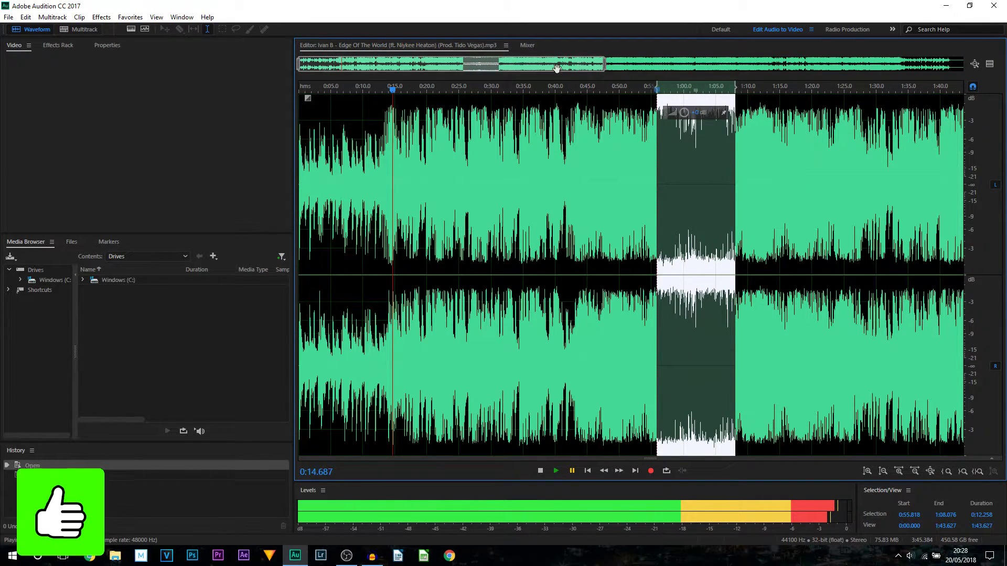
Step: Widen the view to the song's end and place the playhead at 2:03.319
{"action": "scroll", "coordinate": [790, 170], "scroll_direction": "right", "scroll_amount": 10}
{"action": "left_click_drag", "start_coordinate": [668, 236], "coordinate": [811, 236]}
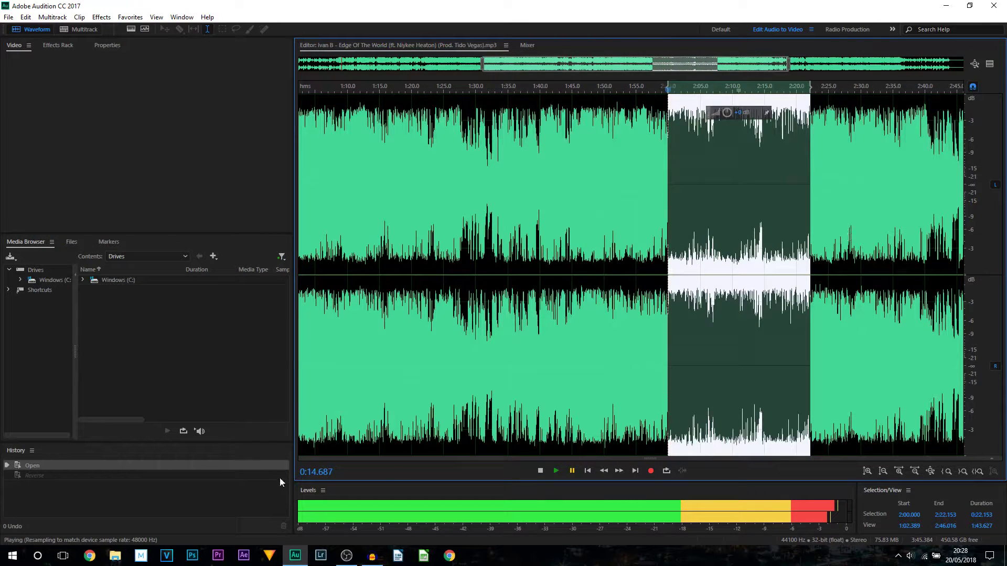
{"action": "left_click_drag", "start_coordinate": [788, 67], "coordinate": [963, 66]}
{"action": "left_click", "coordinate": [537, 216]}
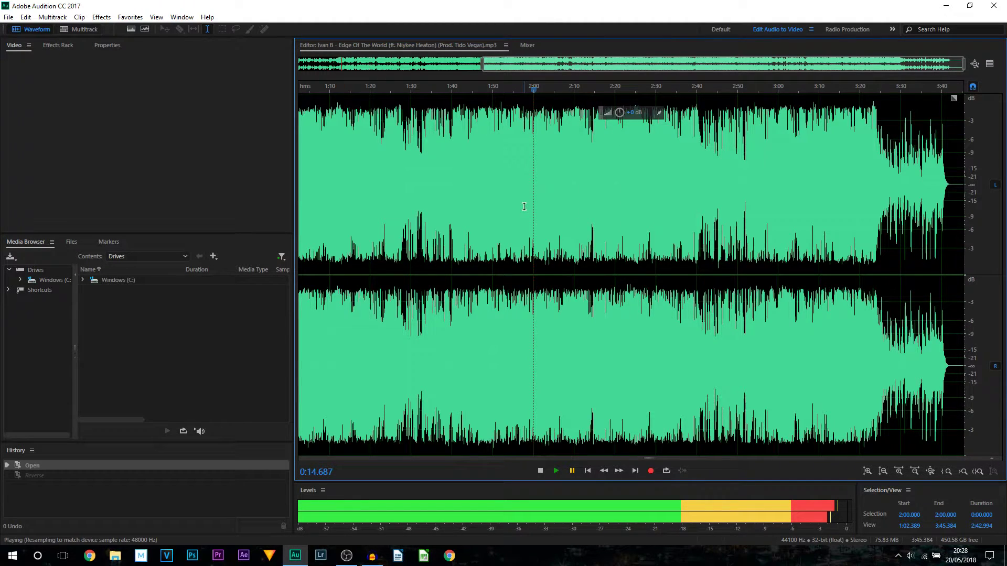
{"action": "left_click", "coordinate": [547, 152]}
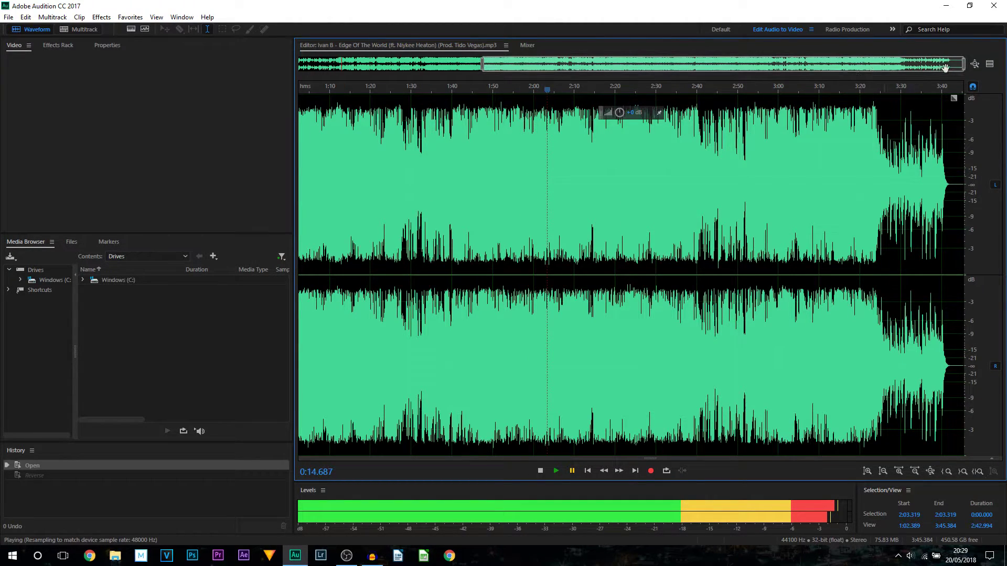
Step: Adjust the zoom, then select the audio from 0:34.440 to 2:08.525
{"action": "left_click_drag", "start_coordinate": [963, 66], "coordinate": [819, 66]}
{"action": "left_click_drag", "start_coordinate": [669, 65], "coordinate": [489, 65]}
{"action": "left_click_drag", "start_coordinate": [780, 65], "coordinate": [653, 76]}
{"action": "left_click_drag", "start_coordinate": [785, 67], "coordinate": [963, 66]}
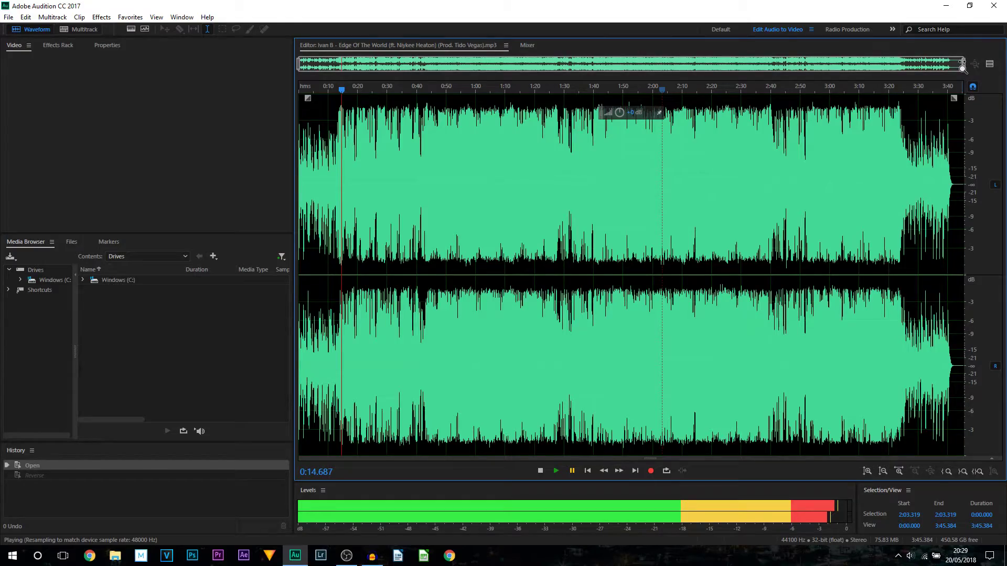
{"action": "left_click_drag", "start_coordinate": [963, 67], "coordinate": [421, 68]}
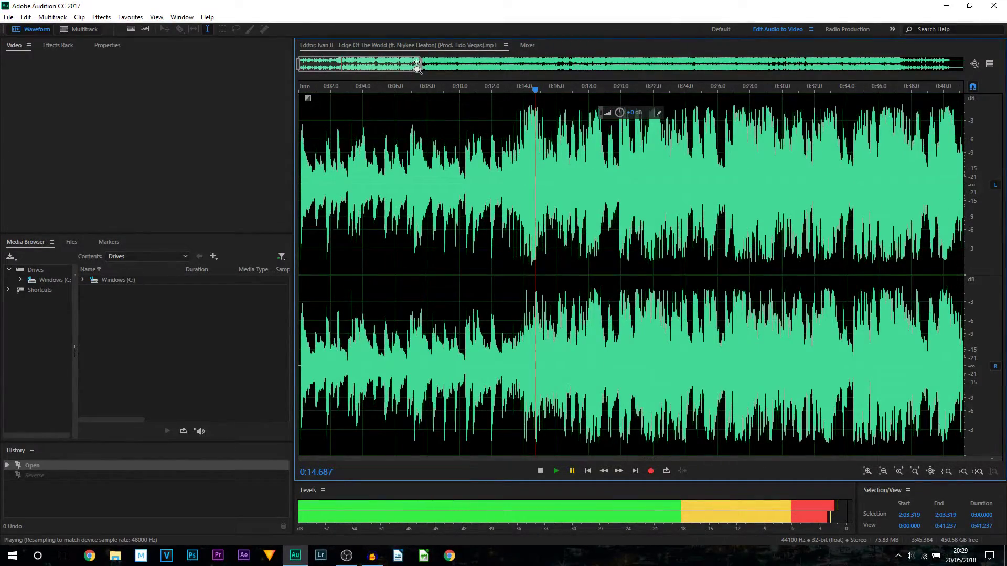
{"action": "left_click_drag", "start_coordinate": [854, 178], "coordinate": [965, 181]}
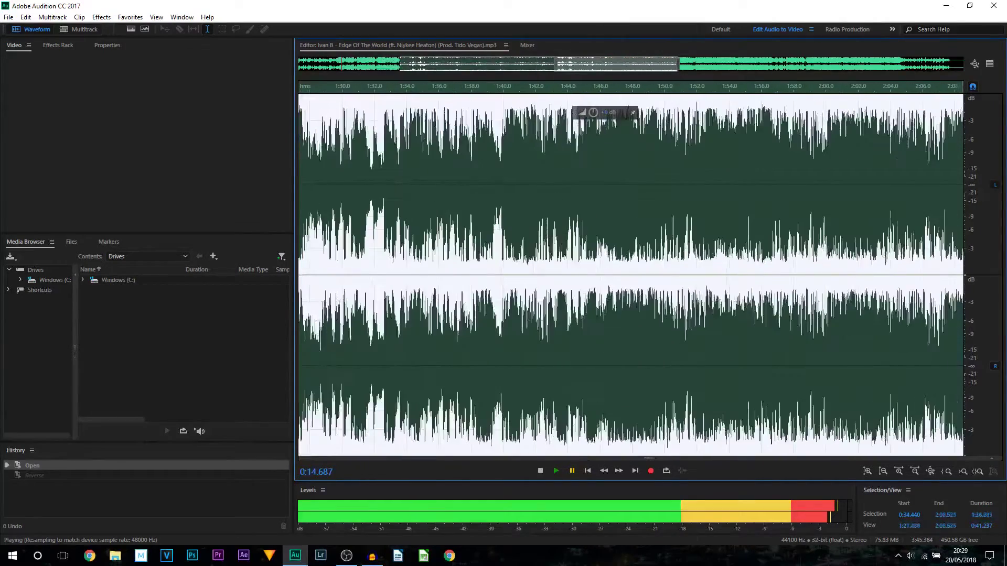
Step: Zoom back out to show the whole song
{"action": "scroll", "coordinate": [470, 65], "scroll_direction": "right", "scroll_amount": 10}
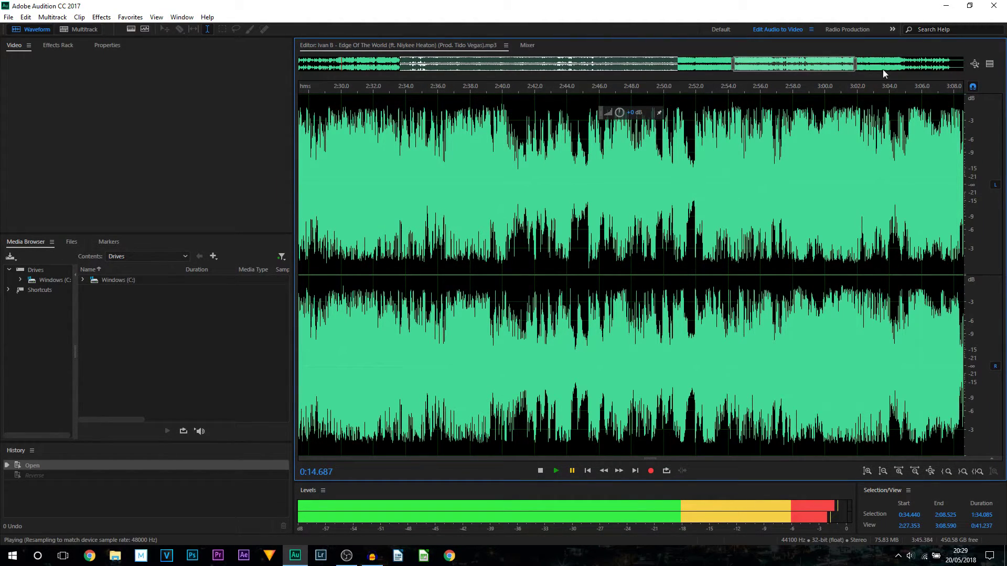
{"action": "left_click_drag", "start_coordinate": [861, 65], "coordinate": [963, 65]}
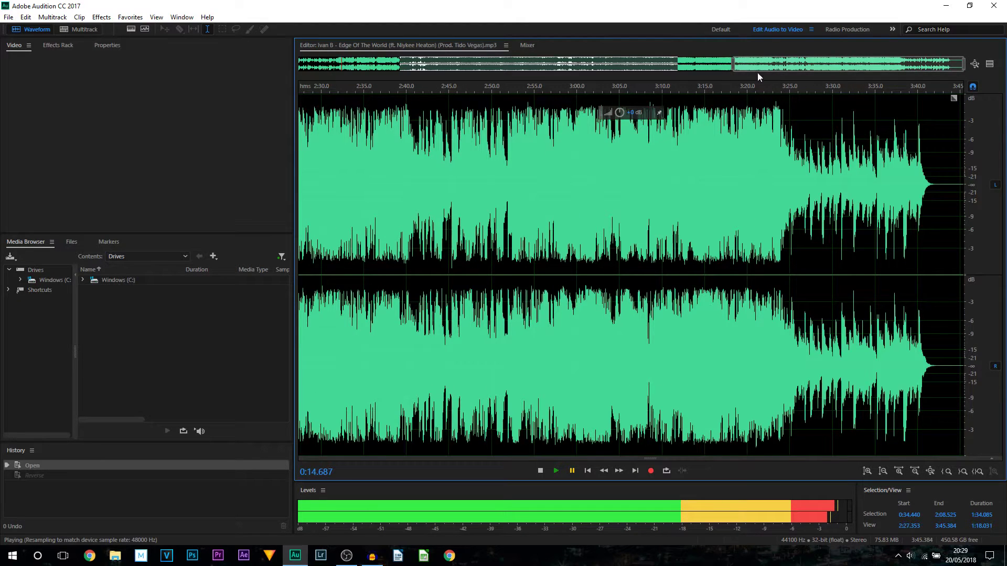
{"action": "left_click_drag", "start_coordinate": [734, 65], "coordinate": [298, 65]}
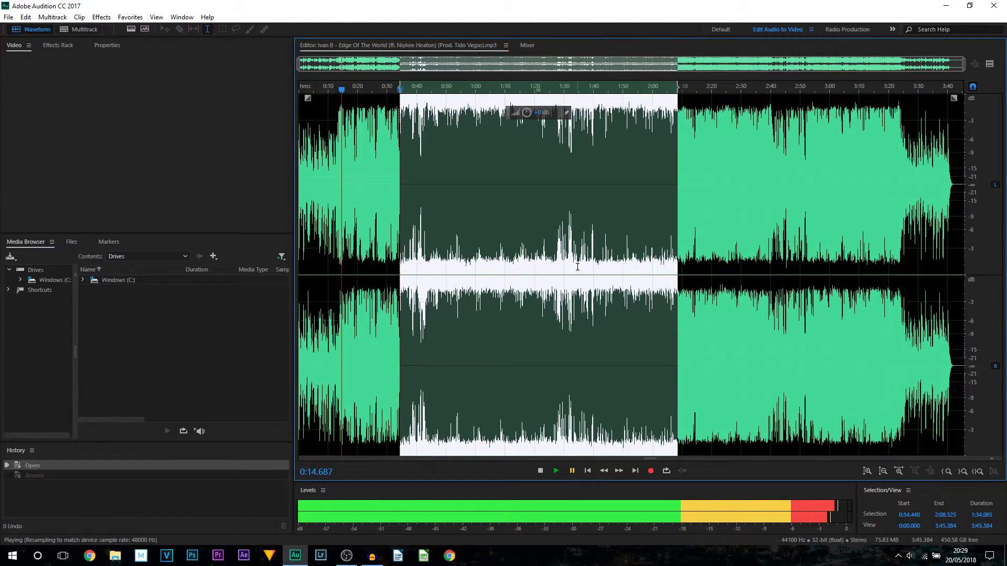